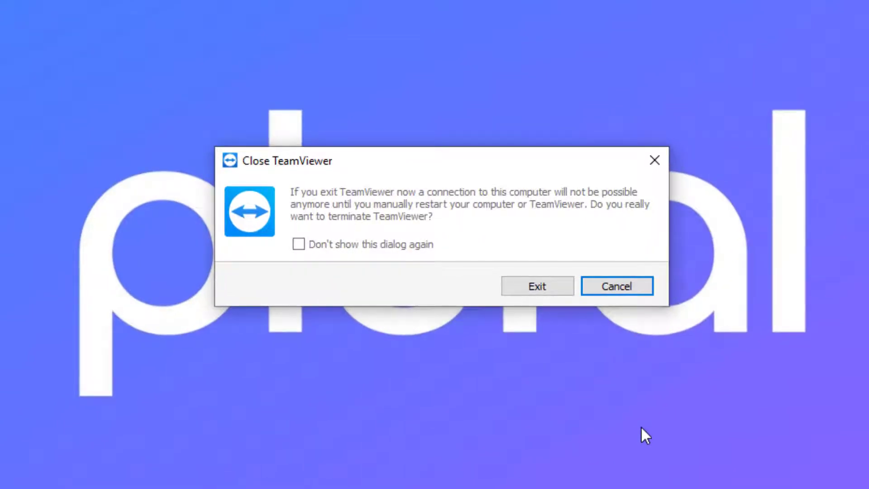
Step: Exit TeamViewer and open Programs and Features by searching for appwiz.cpl
left_click(538, 287)
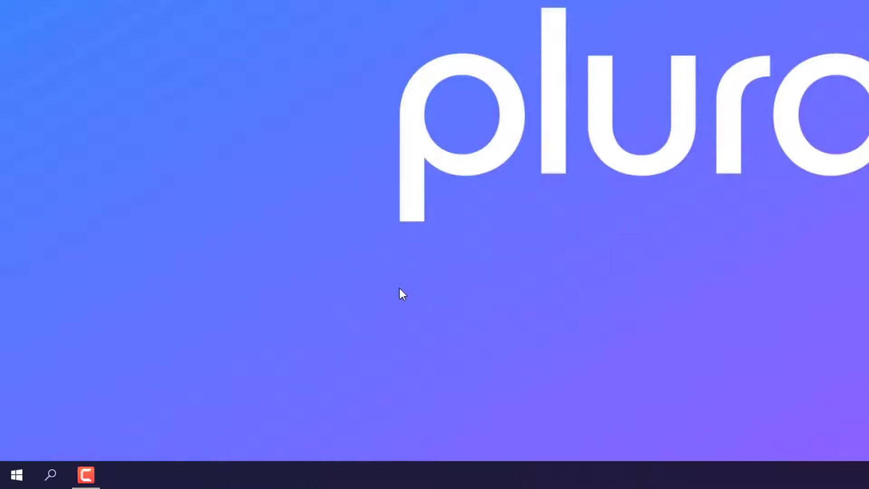
left_click(58, 475)
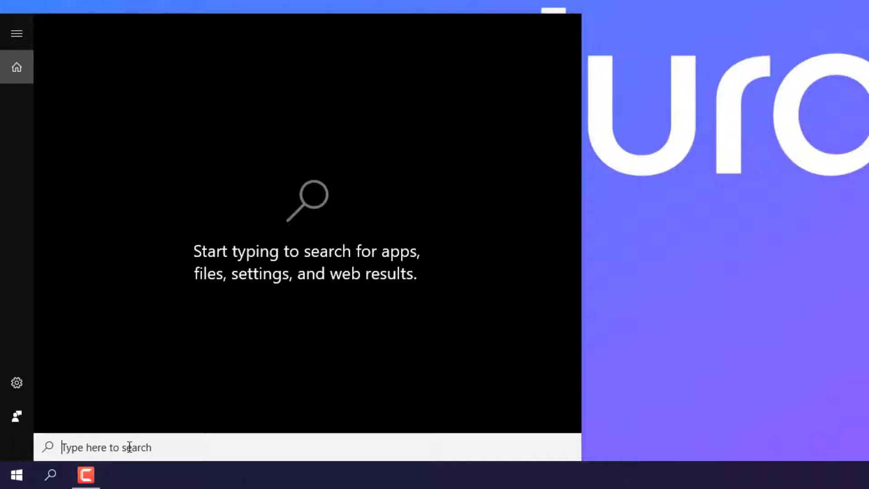
type("appw")
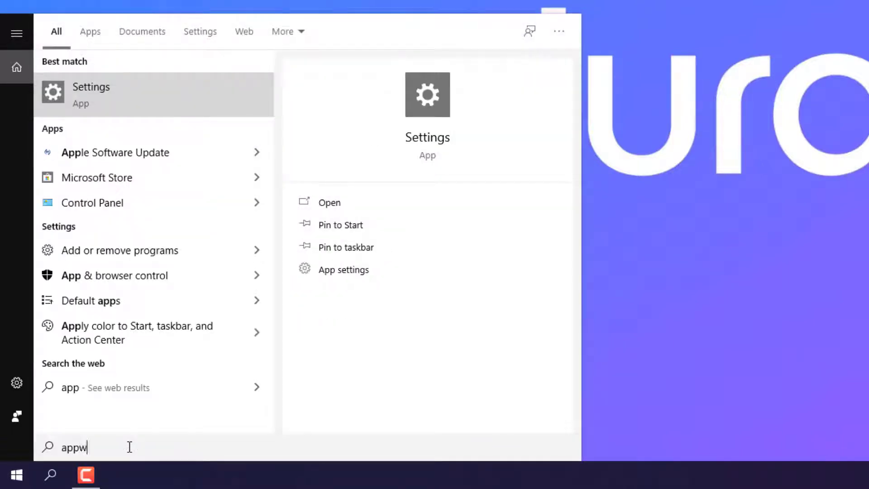
type("iz.")
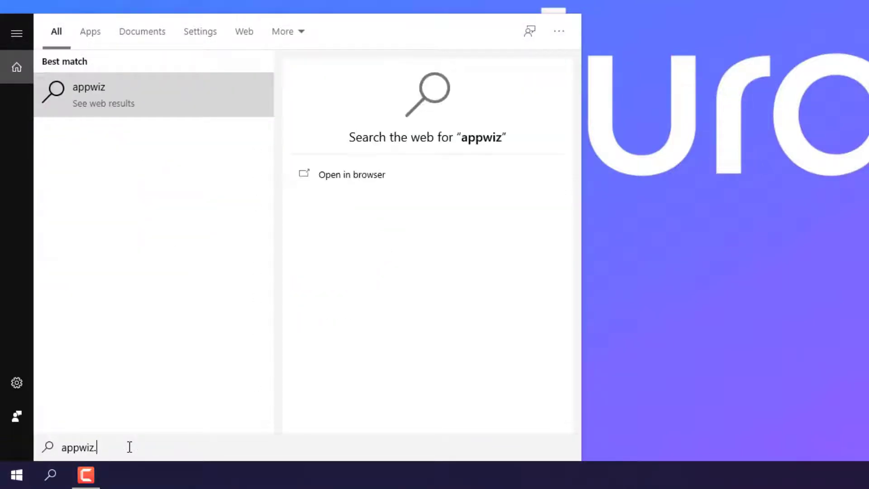
type("cpl")
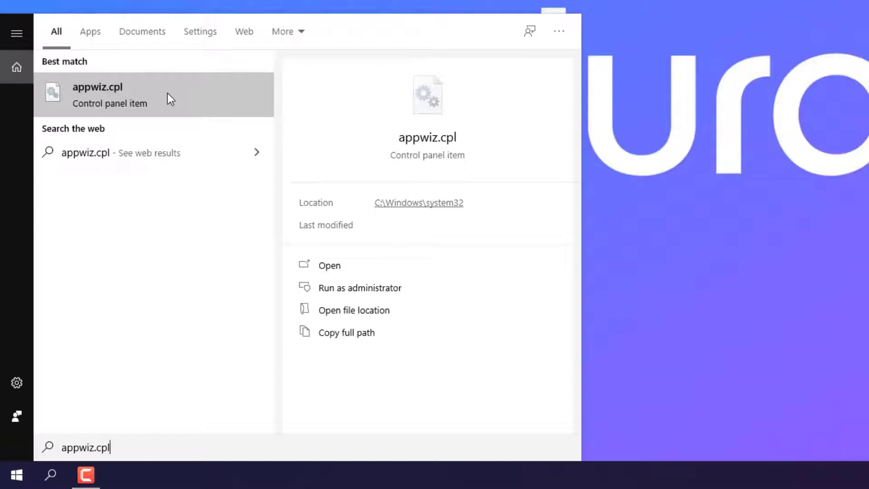
left_click(168, 94)
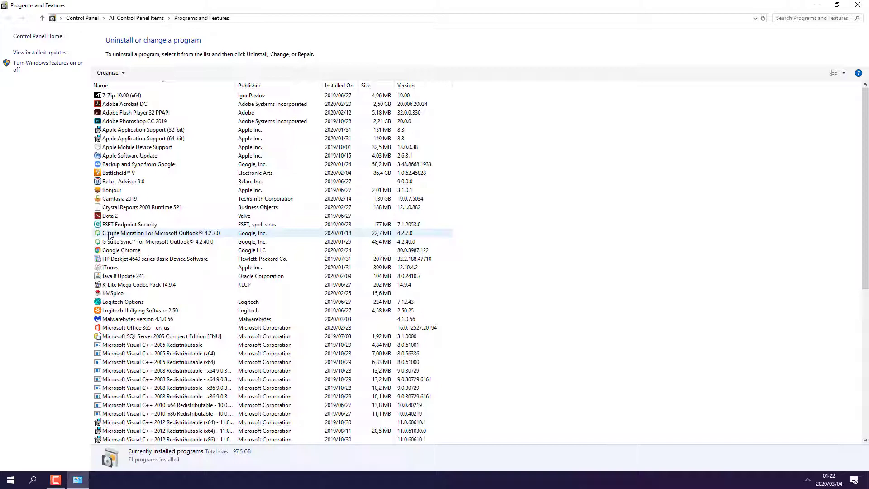
Step: Uninstall TeamViewer 14 Host with the Remove settings option enabled
scroll(190, 418, "down", 10)
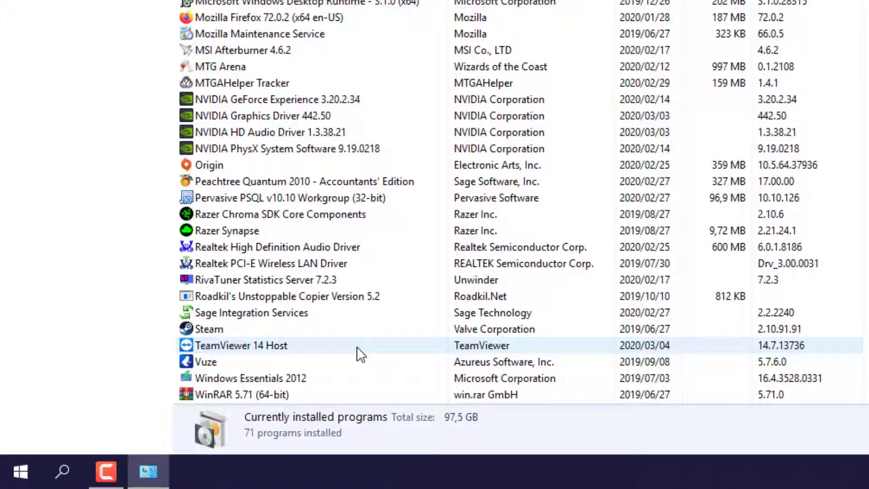
left_click(357, 346)
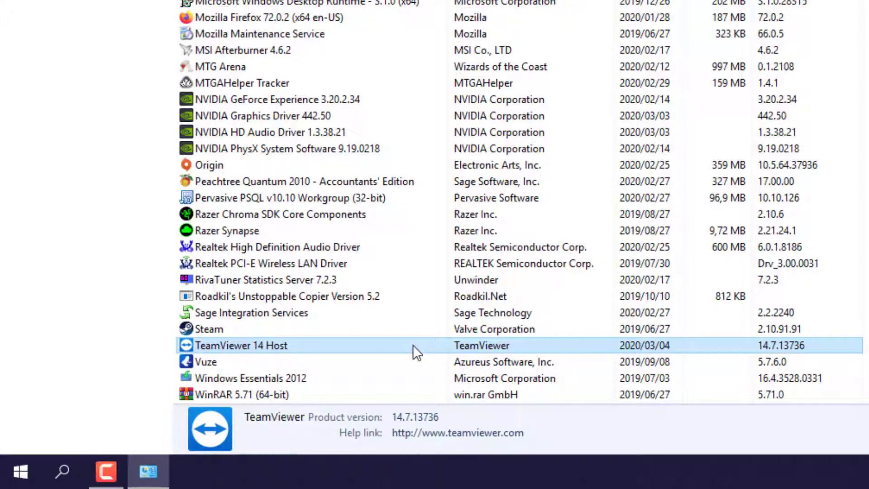
right_click(413, 345)
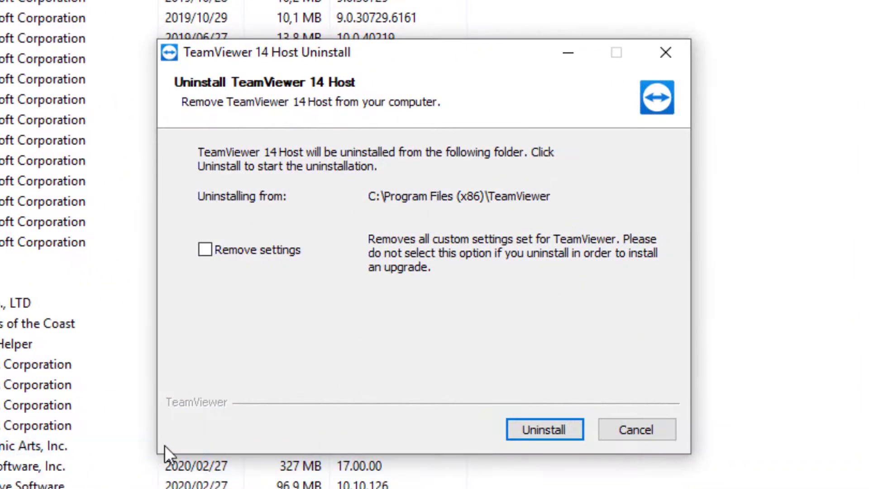
left_click(245, 252)
left_click(532, 427)
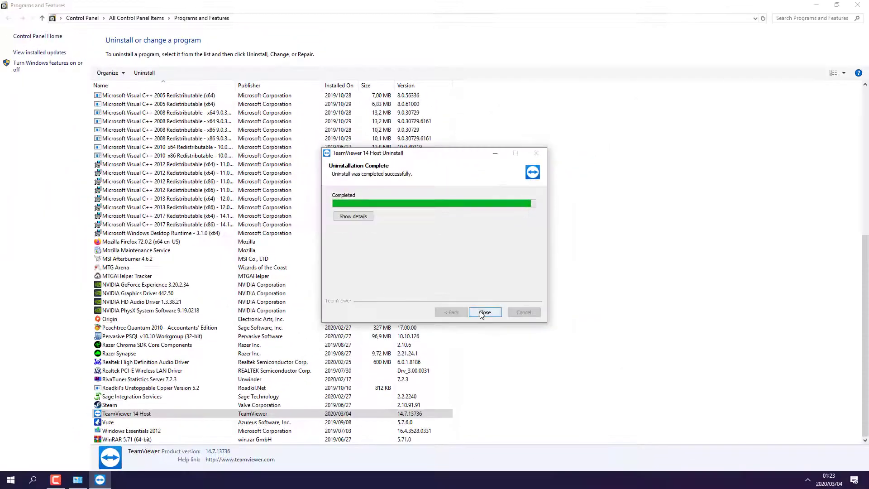
Step: Close the finished uninstaller, the feedback web page and the Programs and Features window
left_click(484, 312)
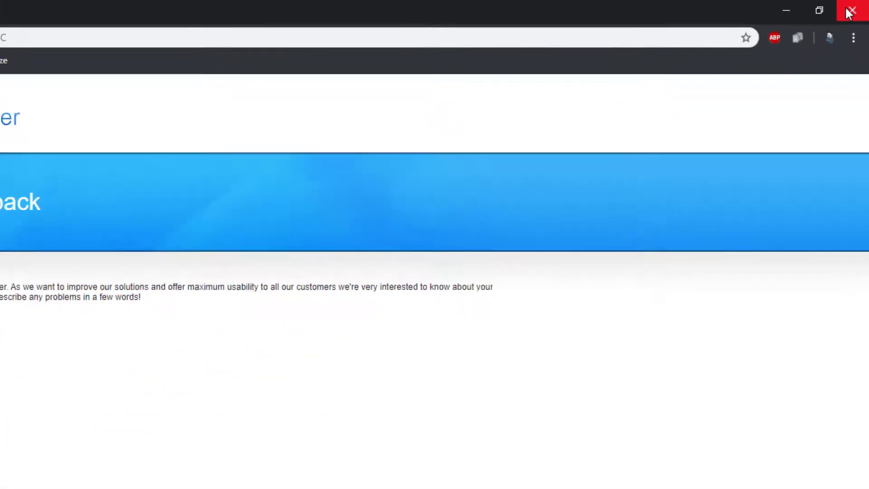
left_click(851, 14)
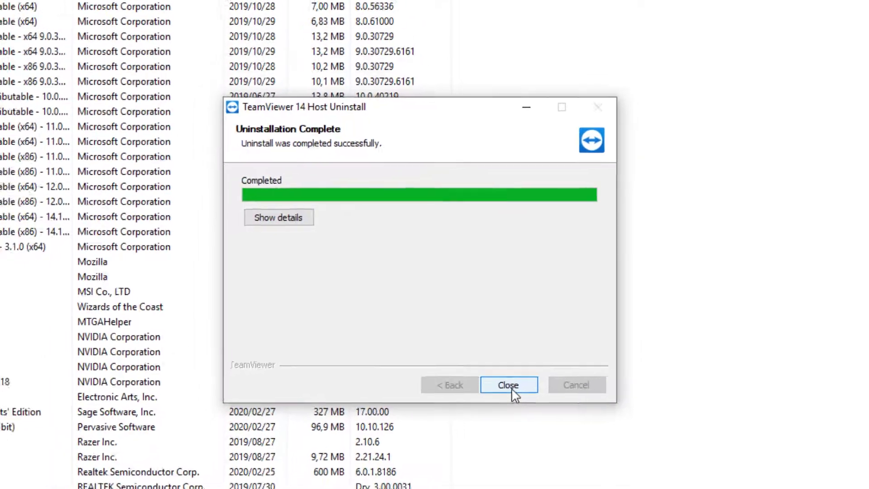
left_click(510, 385)
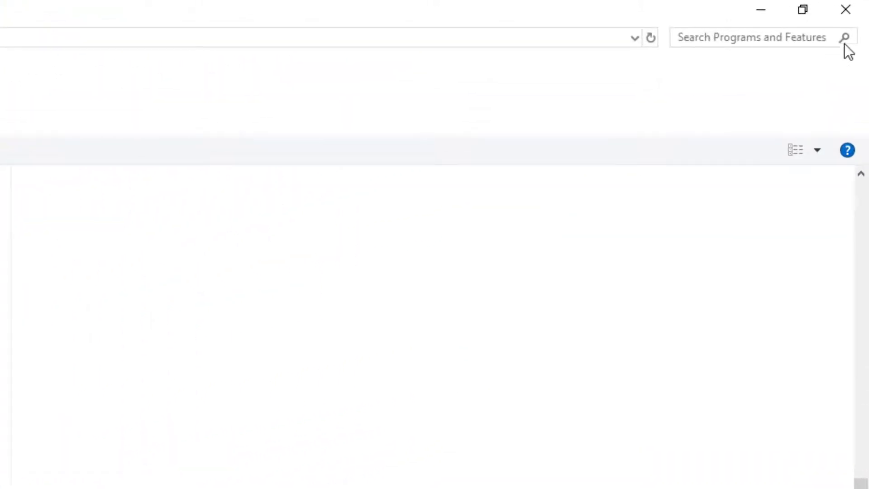
left_click(846, 9)
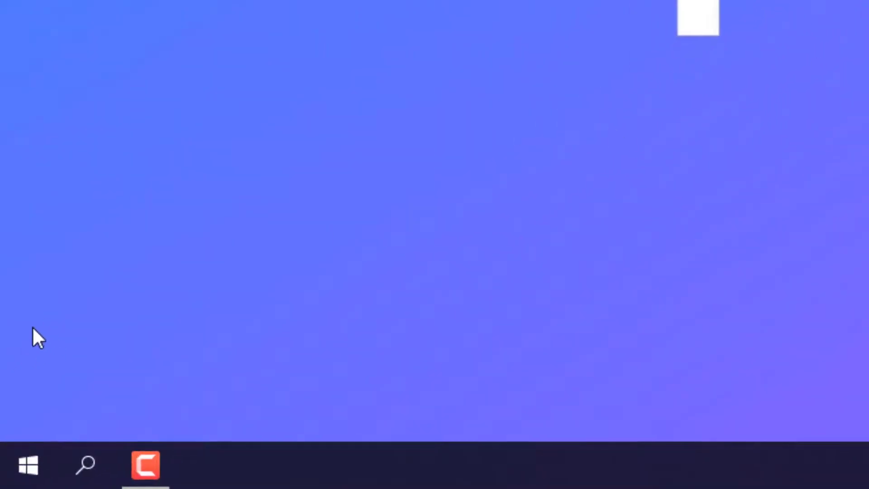
Step: Open the computer's power options
left_click(14, 477)
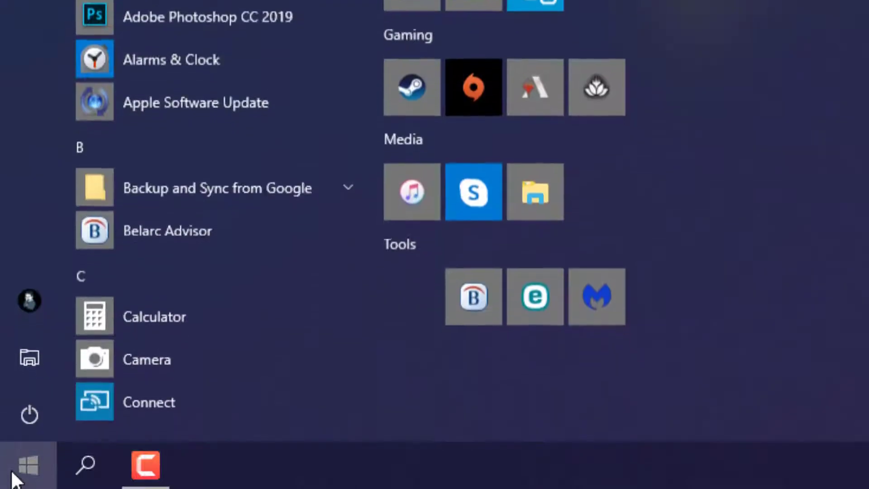
left_click(28, 414)
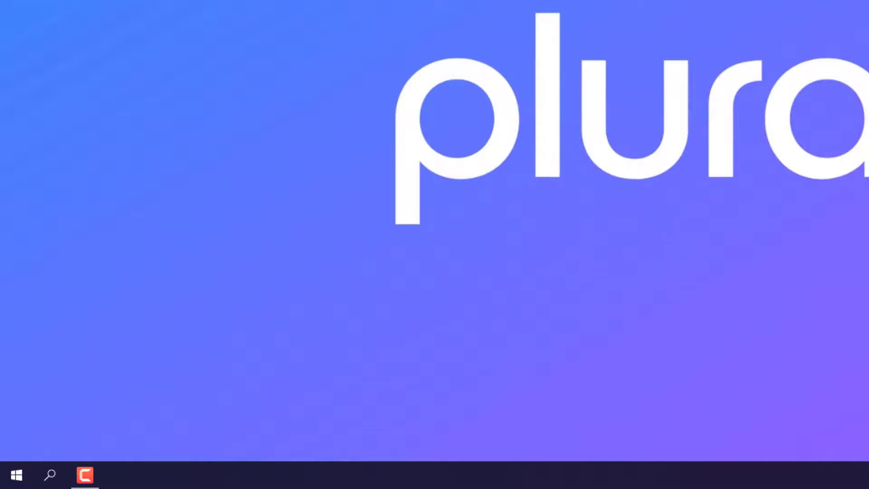
Step: Open Google Chrome and go to get.teamviewer.com/pluralsupport
left_click(16, 475)
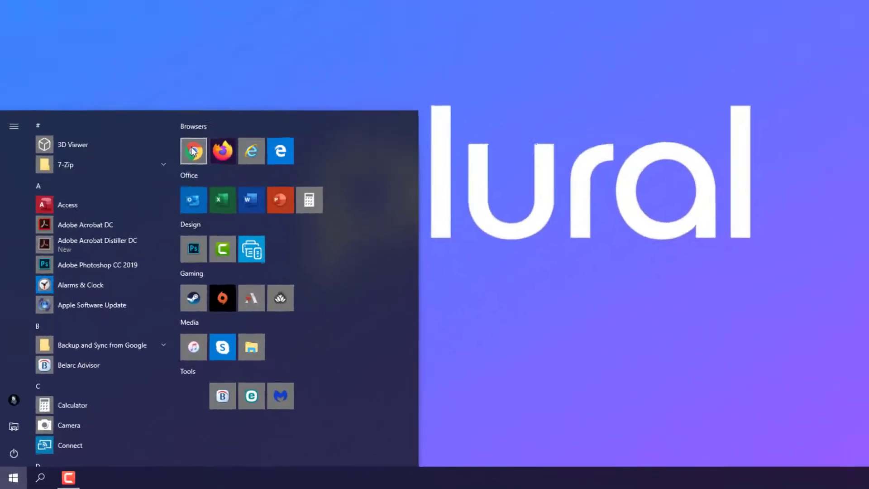
key("Escape")
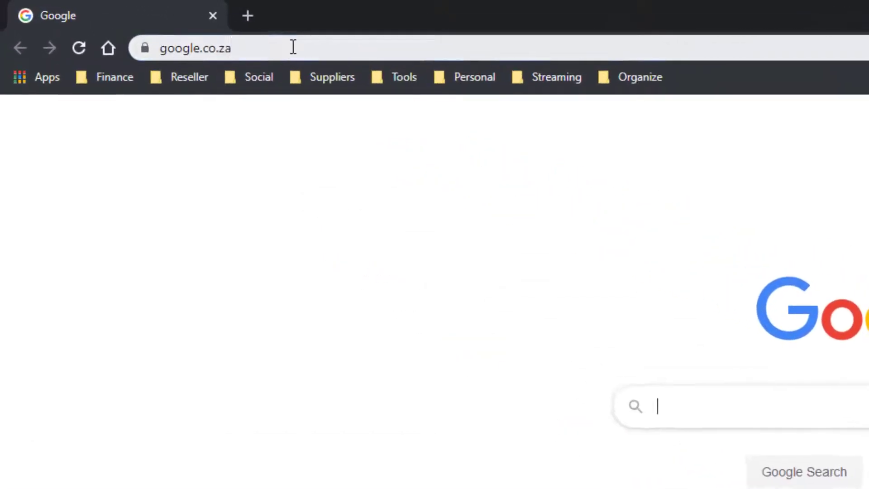
left_click(209, 33)
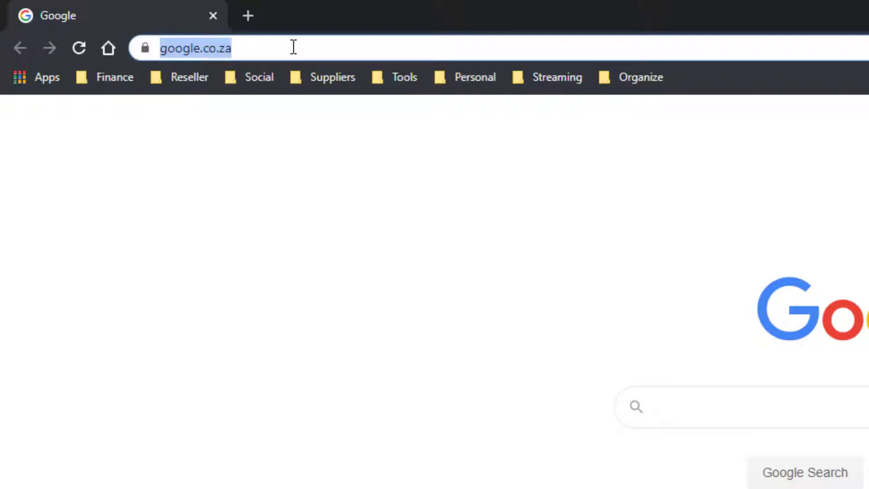
type("g")
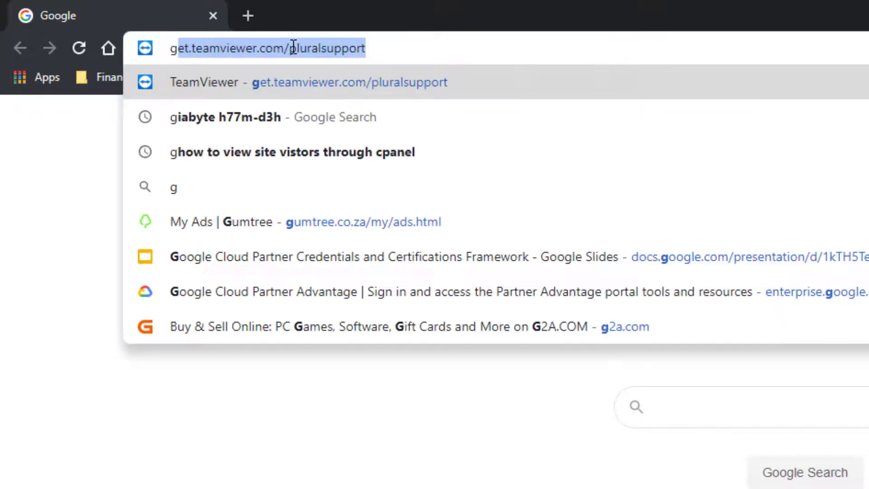
type("et.teamvie")
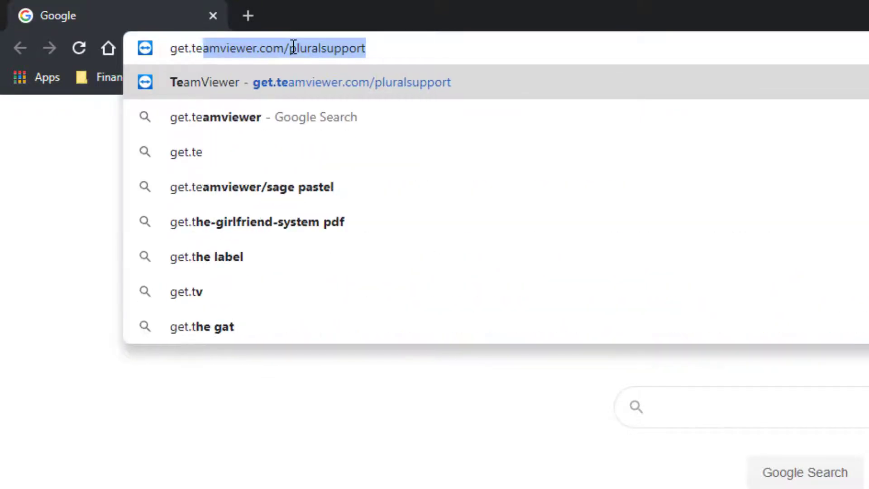
type("wer.co")
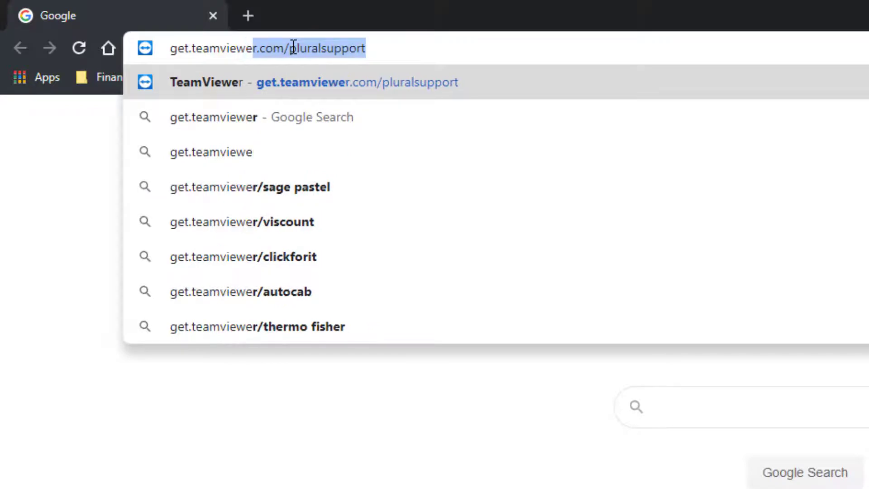
type("m/")
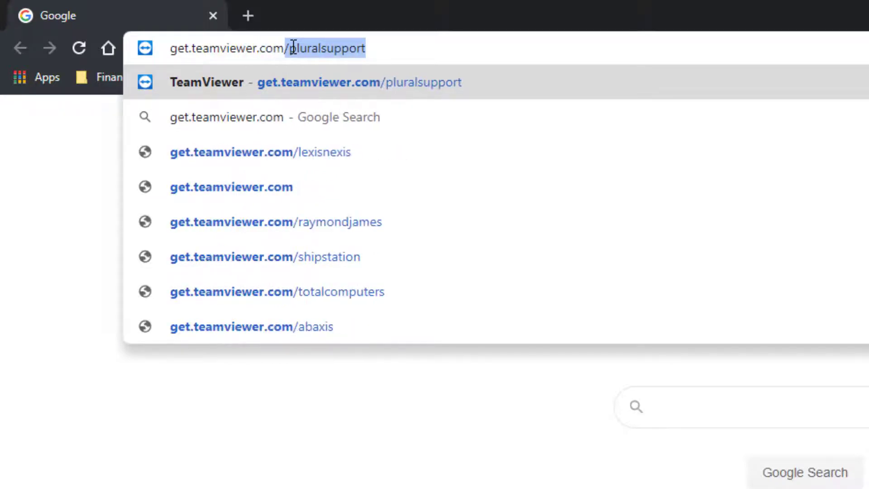
type("pluralsup")
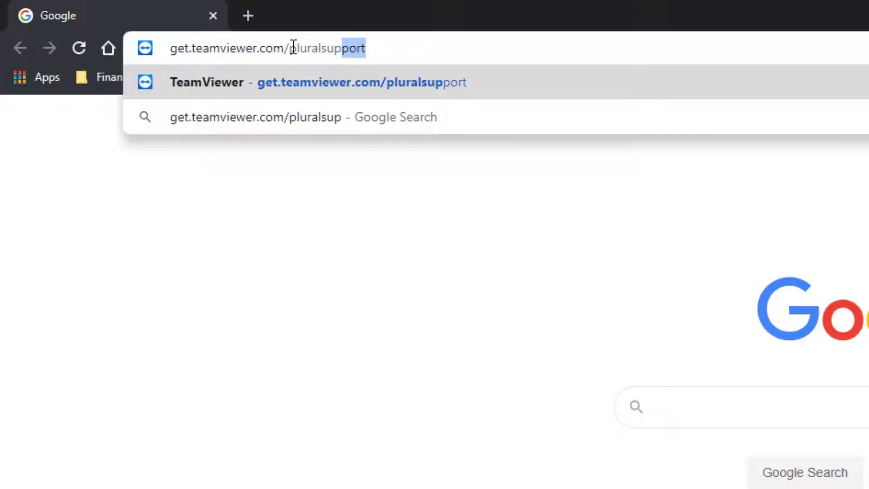
type("port")
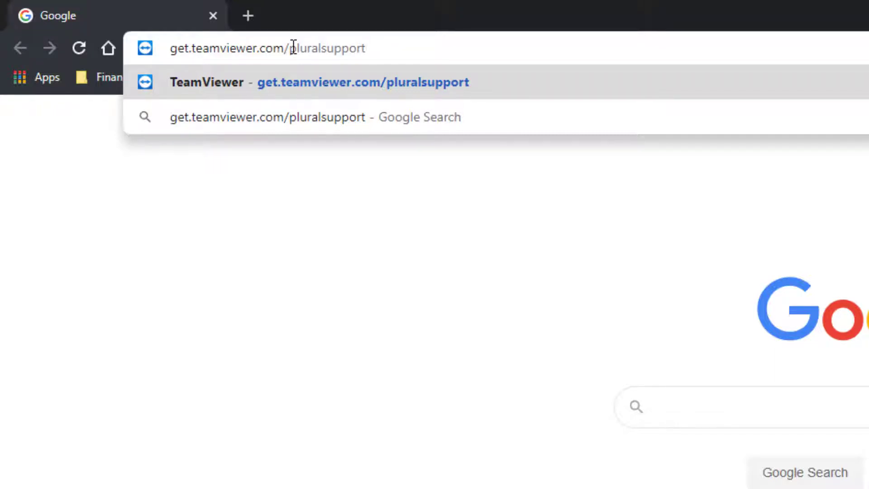
key("Return")
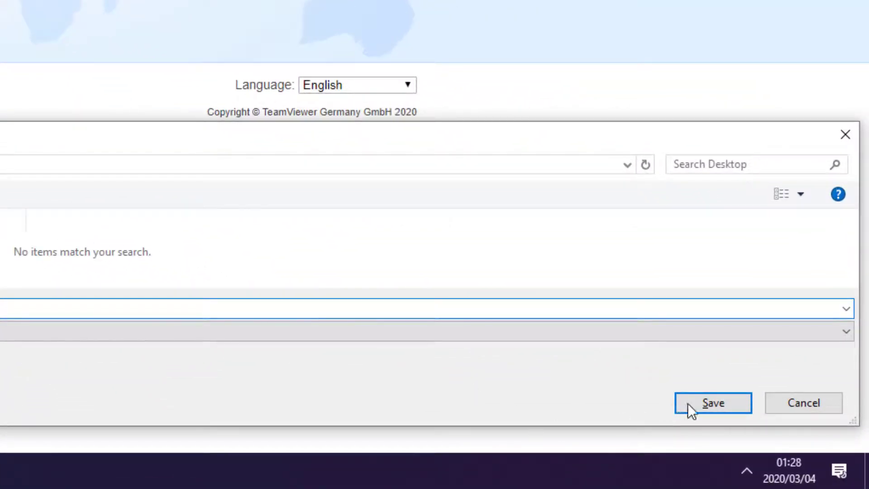
Step: Save the TeamViewer Host installer to the Desktop and run it
left_click(713, 403)
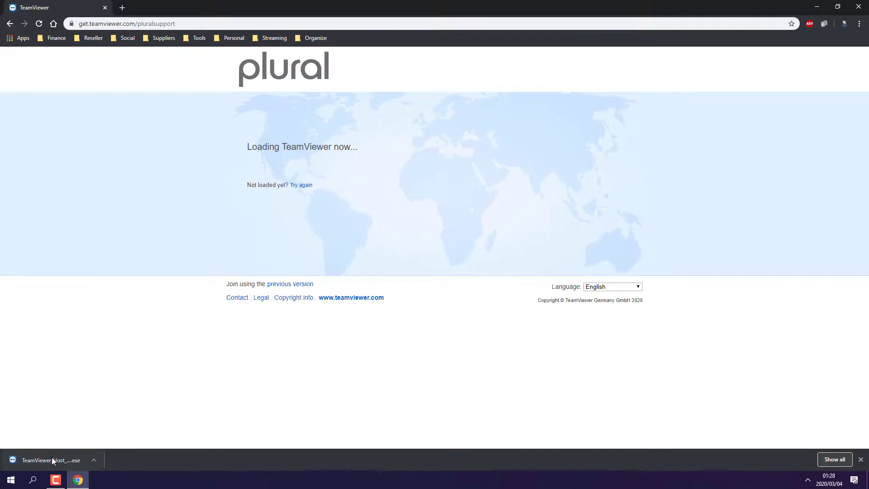
left_click(52, 459)
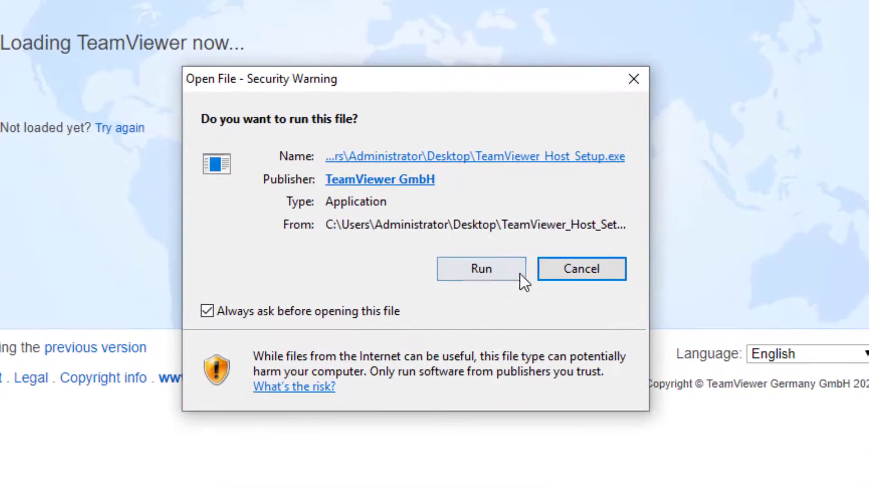
left_click(466, 252)
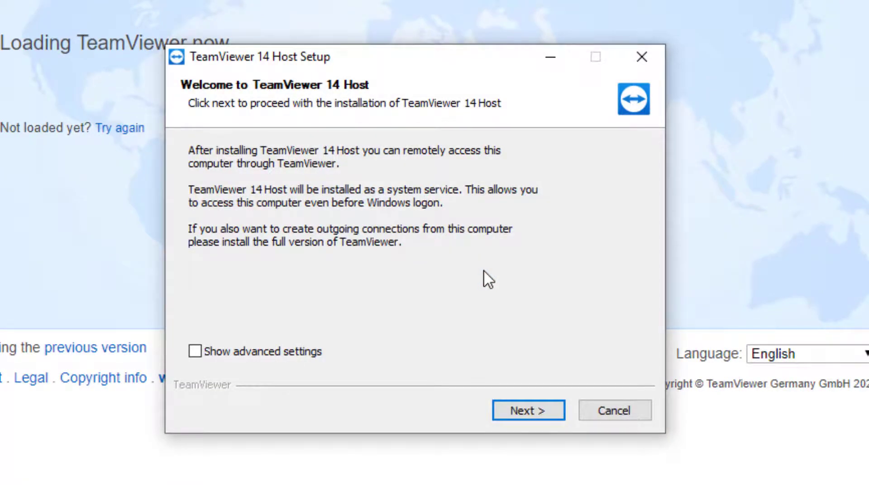
Step: Install TeamViewer 14 Host for both personal and commercial use, accepting the license agreement
left_click(520, 410)
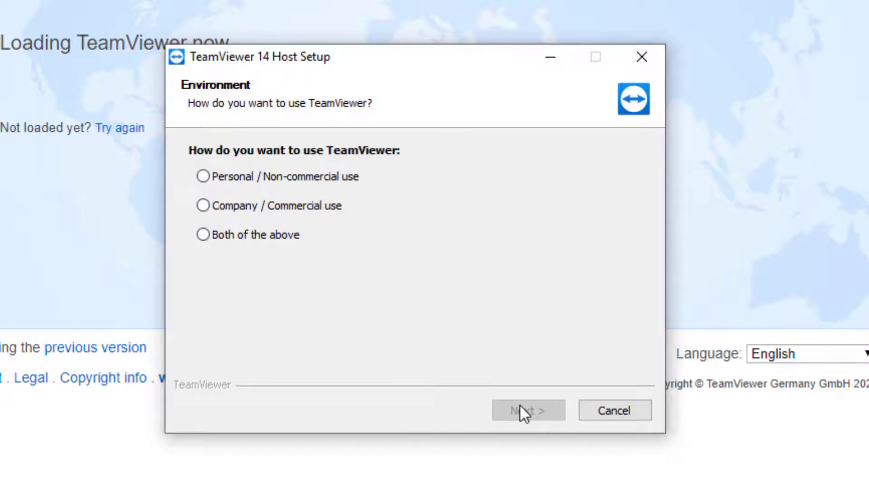
left_click(278, 232)
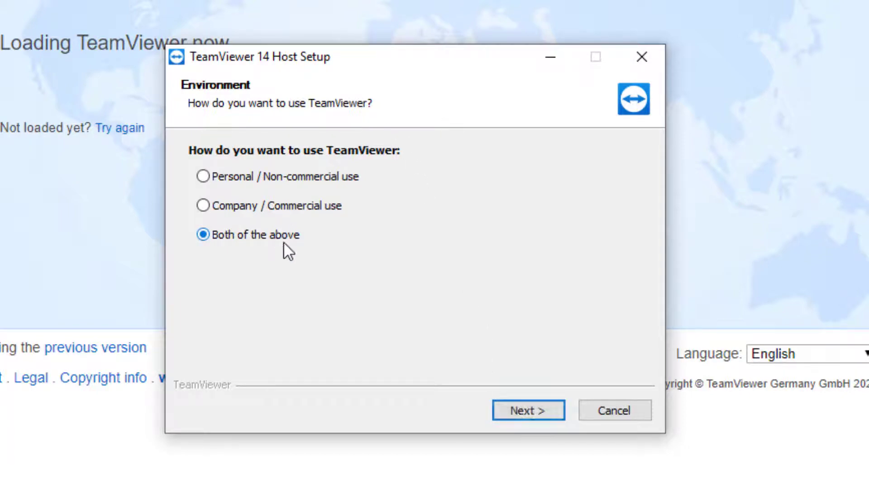
left_click(509, 413)
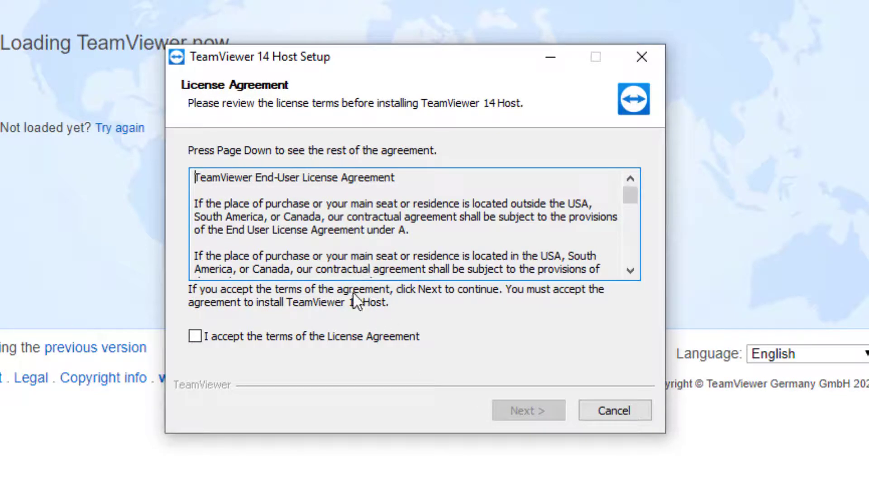
left_click(321, 335)
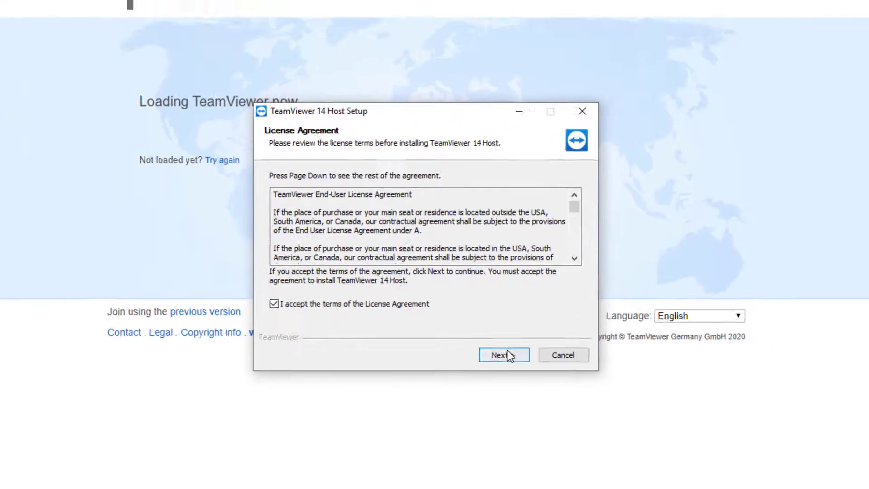
left_click(529, 411)
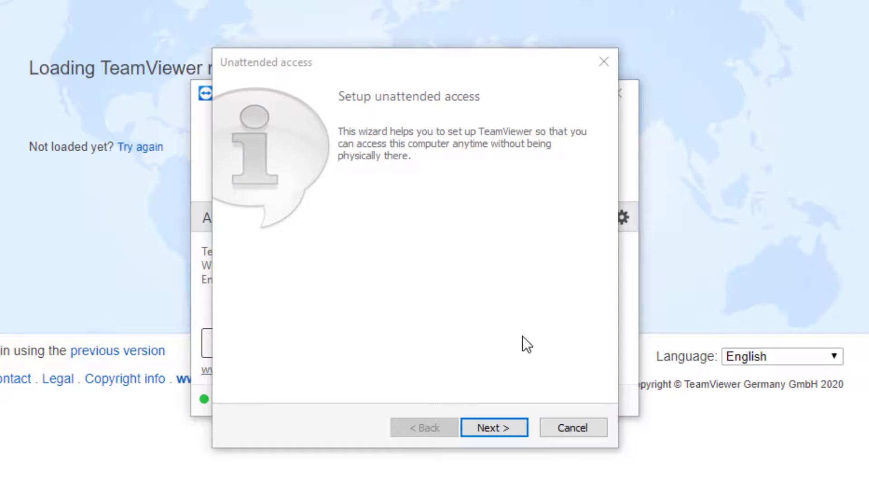
Step: Begin the unattended access setup and name the computer "First Name Last Name (Windows Desktop)"
left_click(503, 425)
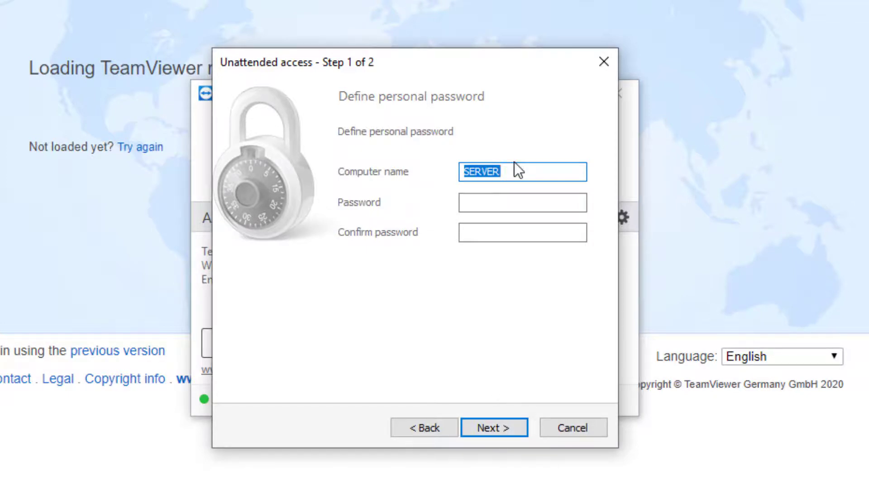
type("First Name Las")
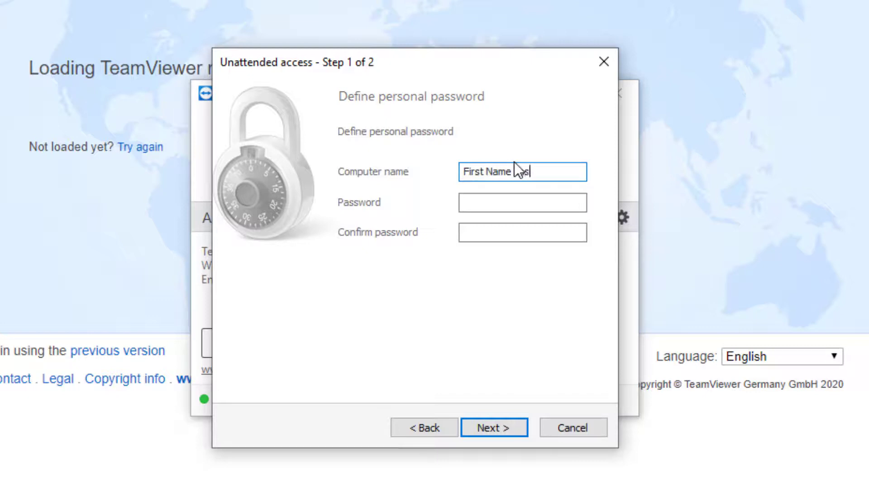
type("t Name")
type("(W")
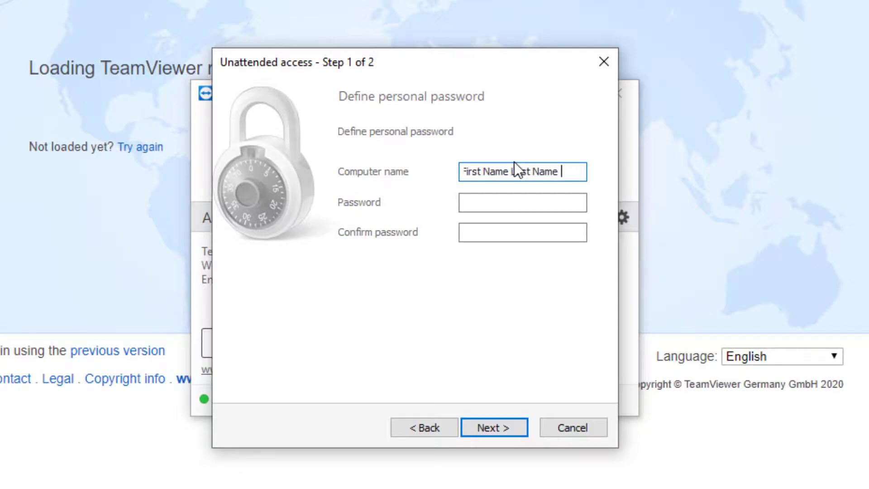
type("indows ")
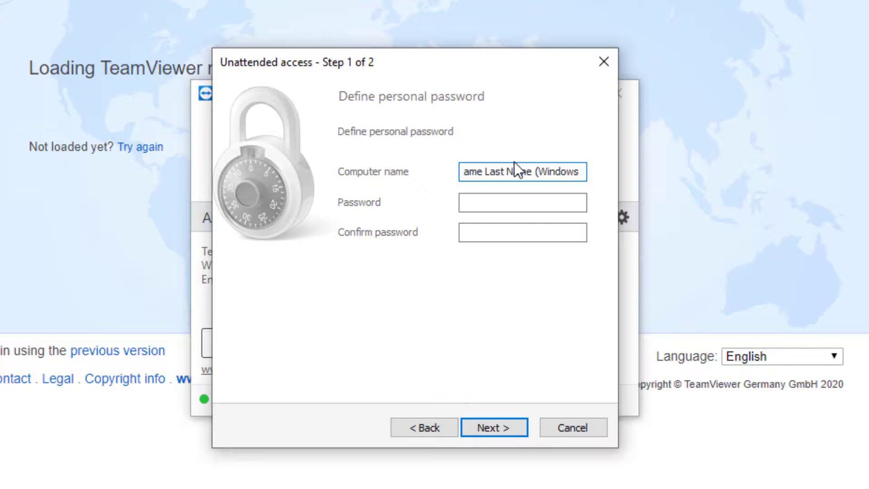
type("Deskt")
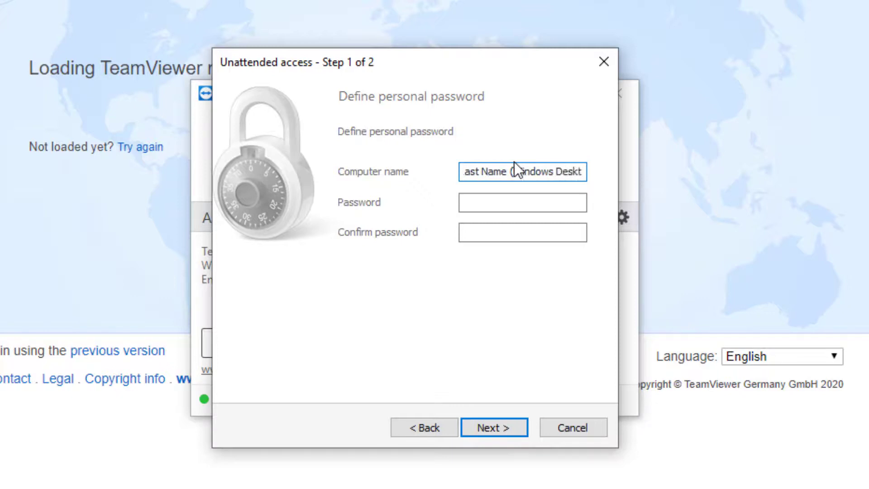
type("op)")
Step: Enter the personal password for unattended access and repeat it as confirmation
left_click(503, 203)
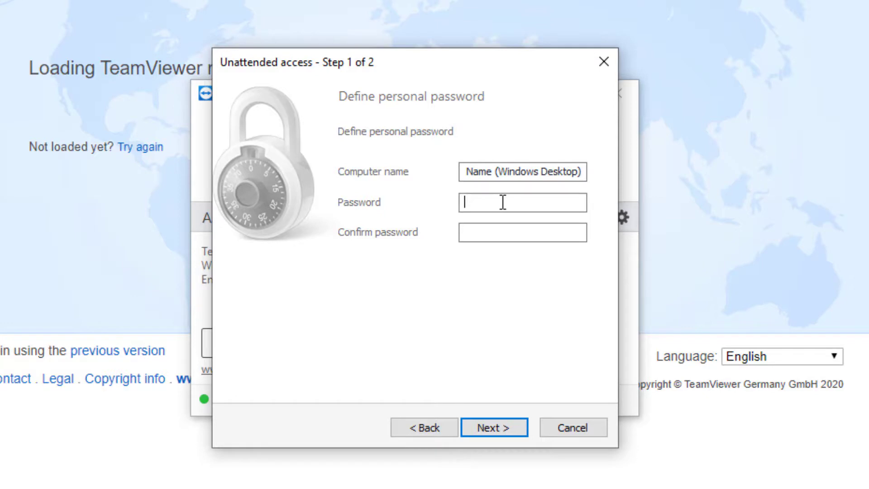
type("•••••••••")
key("Tab")
type("••••••••")
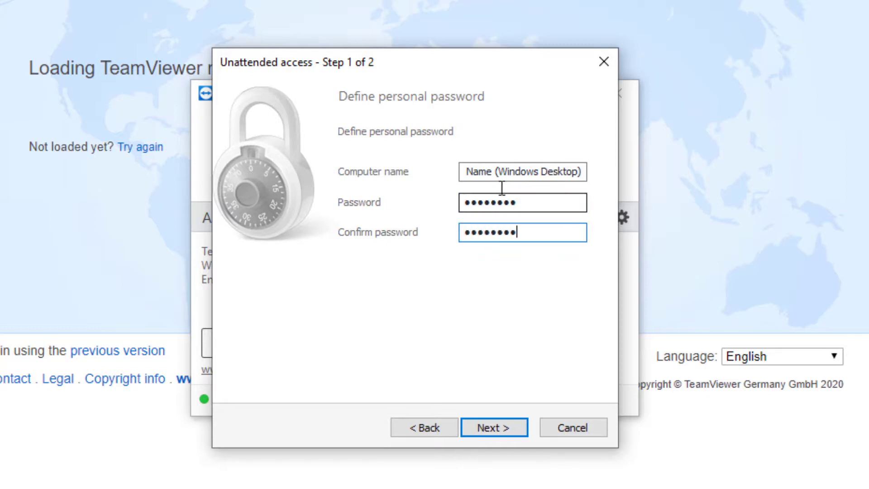
Step: Complete the unattended access wizard and allow the device's assignment to the Plural account
left_click(479, 431)
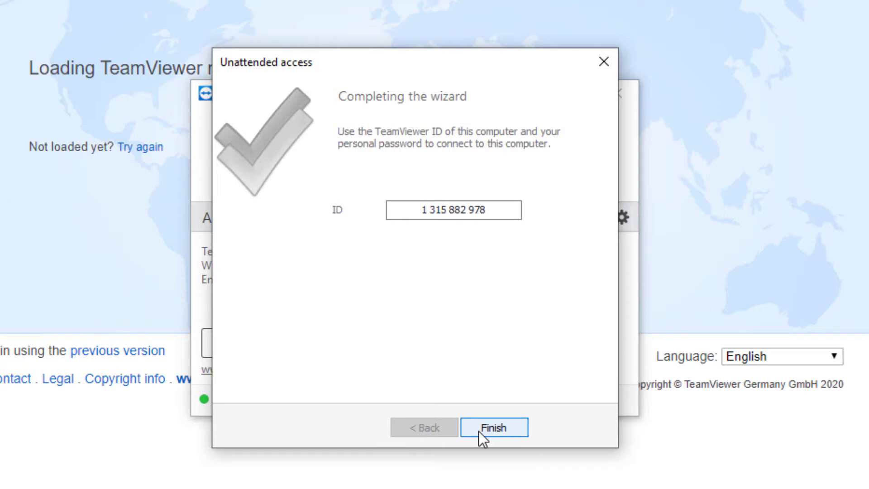
left_click(479, 431)
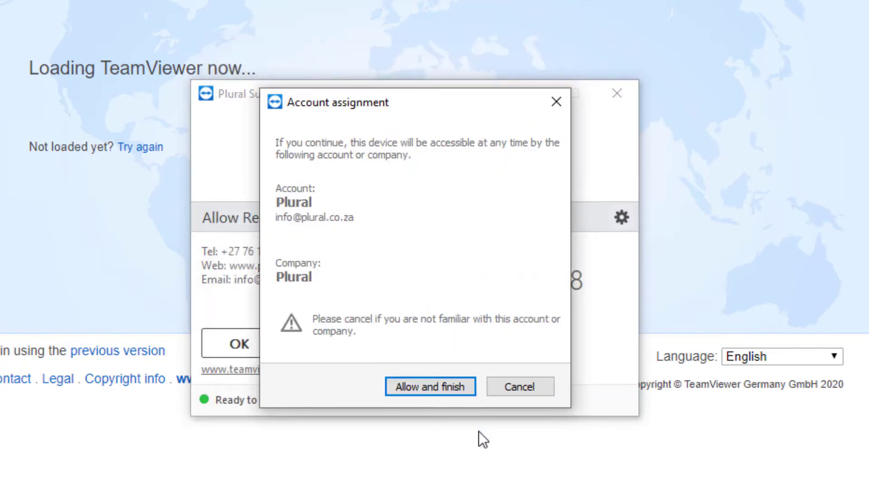
left_click(429, 386)
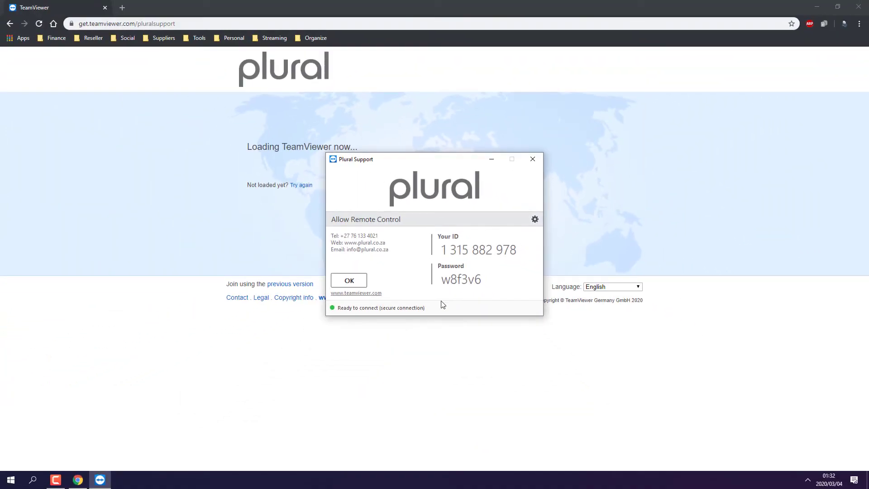